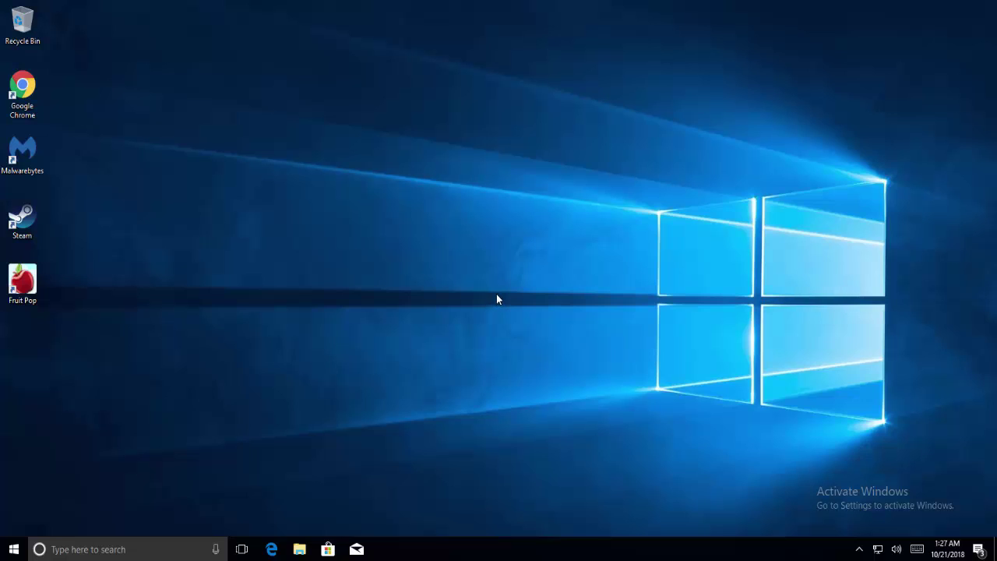
right_click(14, 549)
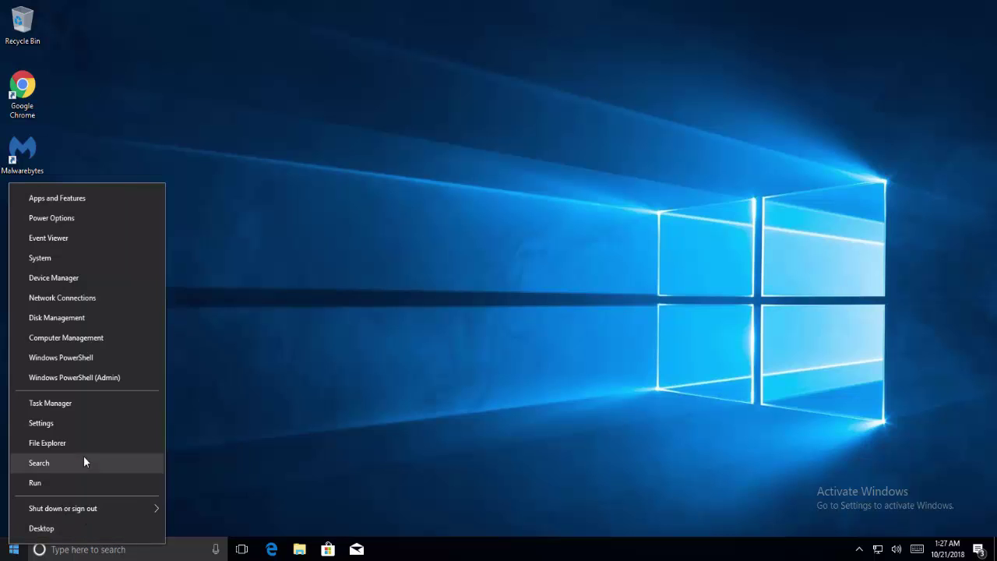
mouse_move(68, 508)
click(241, 442)
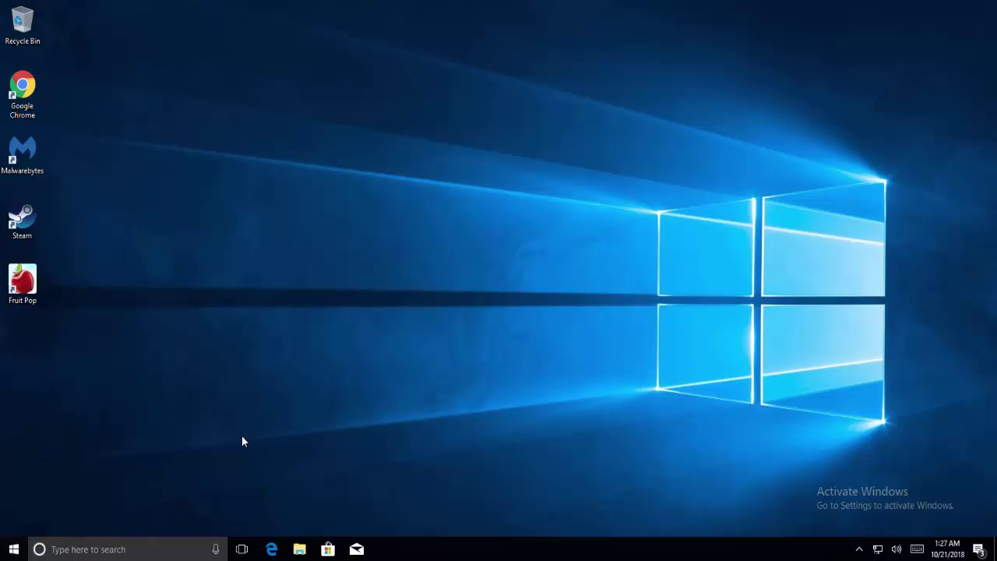
Restart the computer into the recovery options screen
right_click(14, 549)
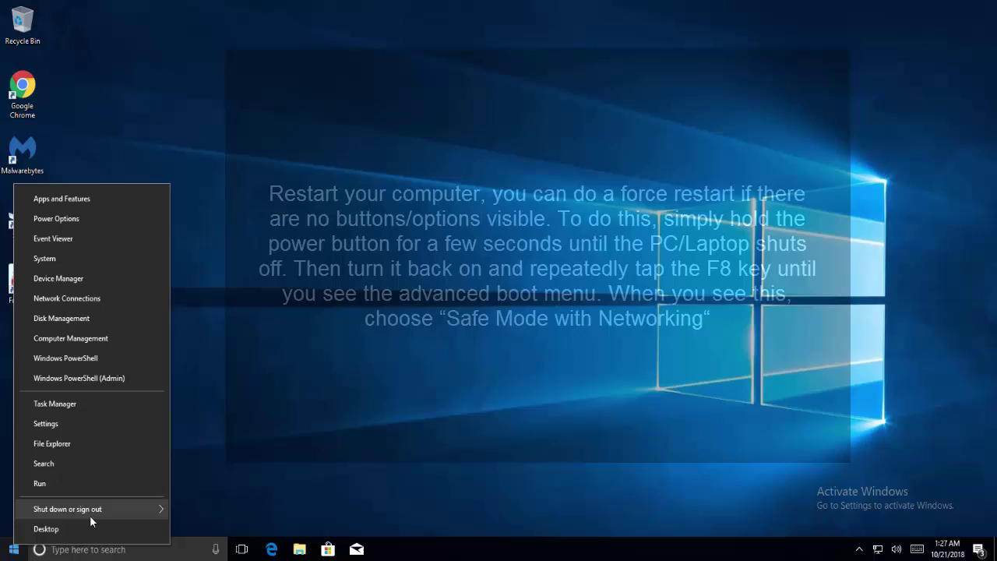
mouse_move(103, 504)
click(207, 499)
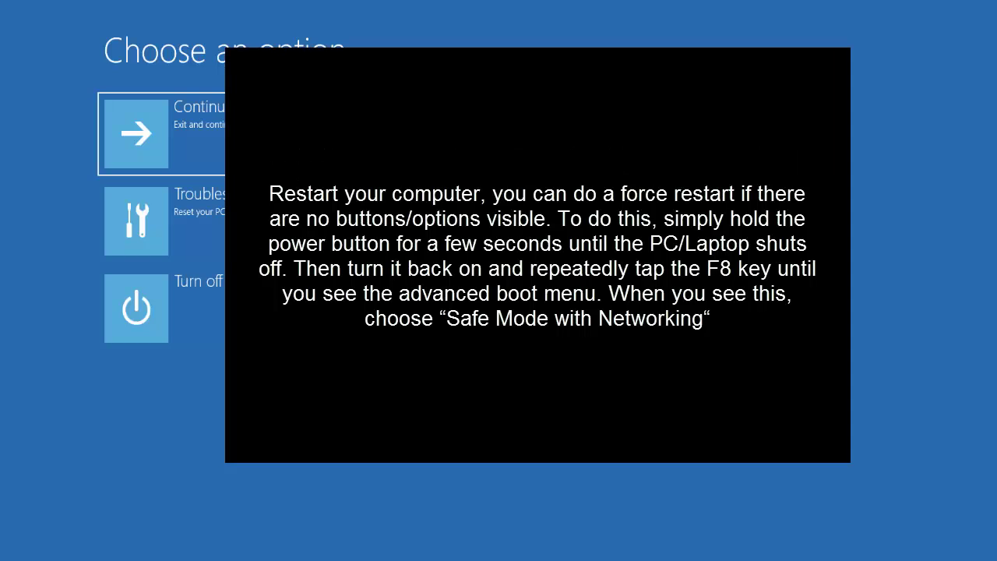
Go through Troubleshoot and Advanced options to Startup Settings and enable Safe Mode with Networking
key(Down)
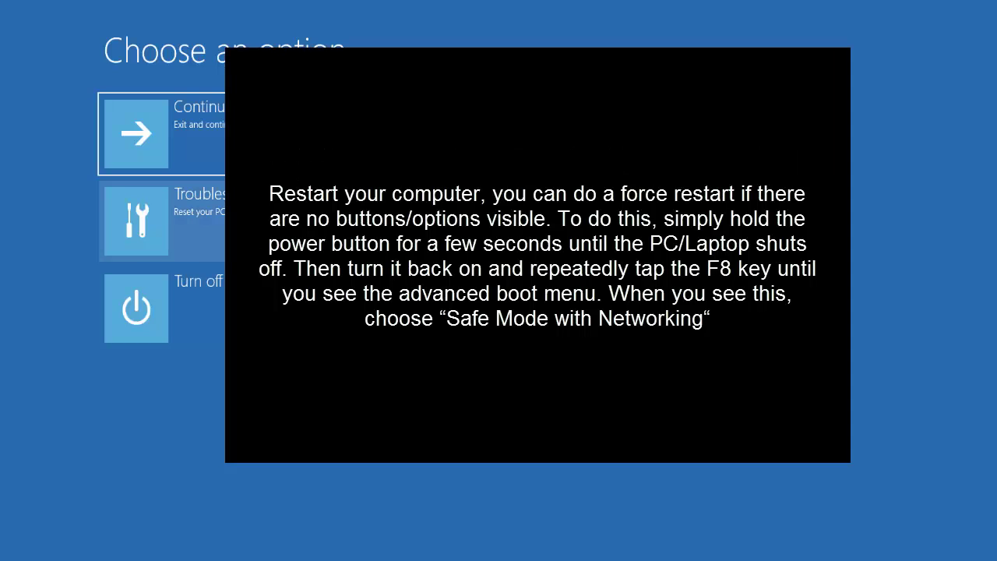
key(Return)
key(Down)
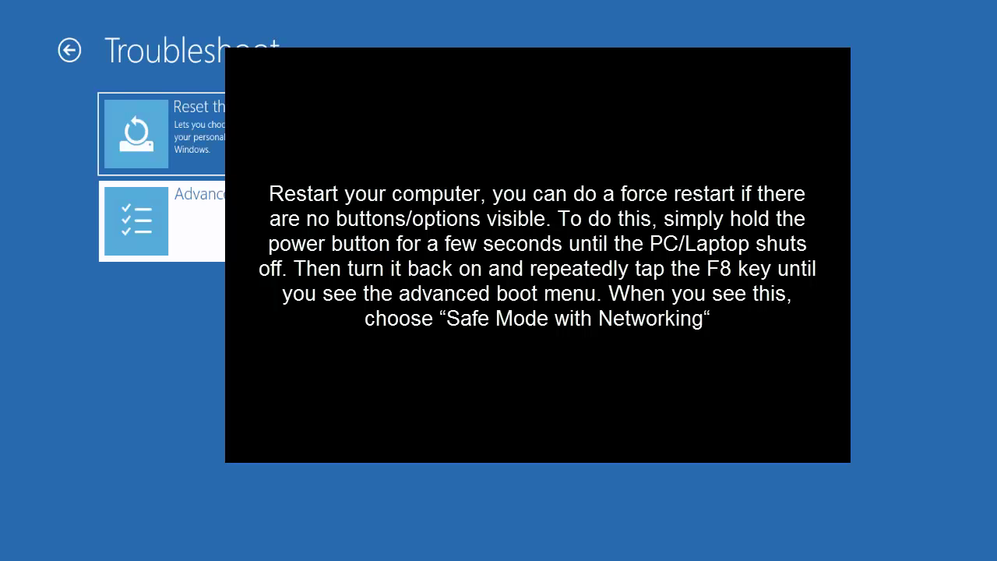
key(Return)
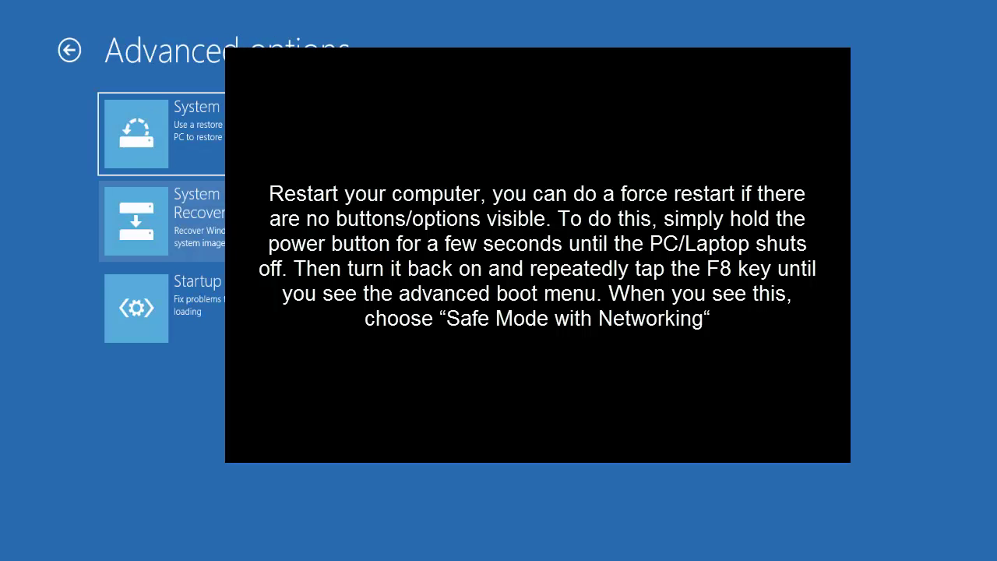
key(Right)
key(Down)
key(Return)
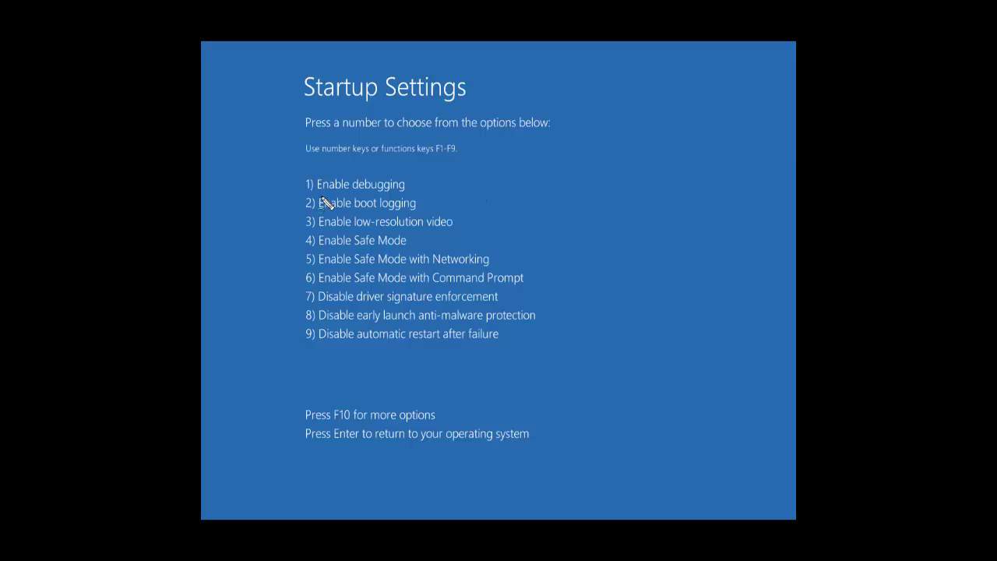
mouse_move(296, 251)
mouse_down()
mouse_move(358, 269)
mouse_move(503, 276)
mouse_up()
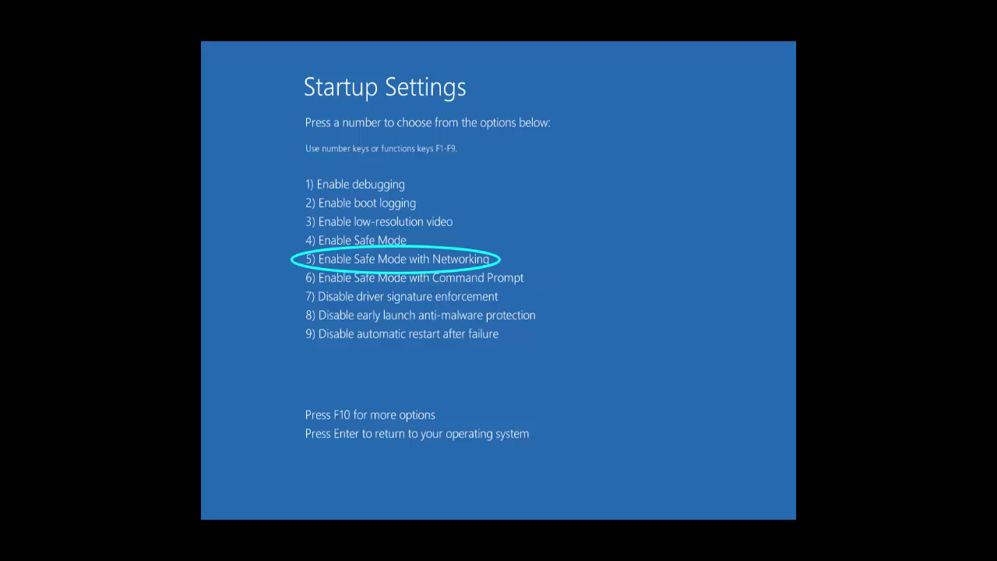
key(5)
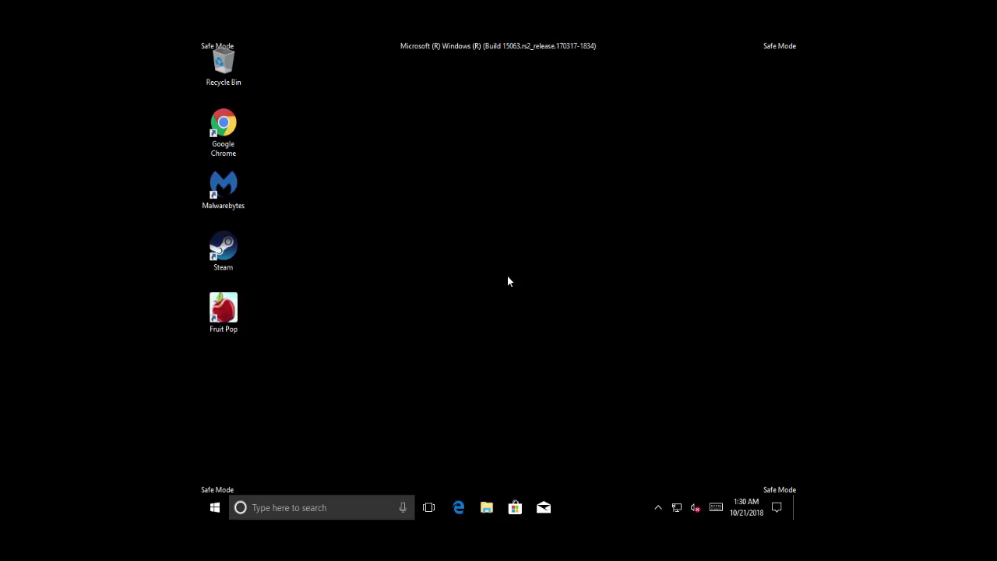
Run sfc /scannow in a Command Prompt launched with cmd, close it after the scan, and decline the Malwarebytes installation
key(super+r)
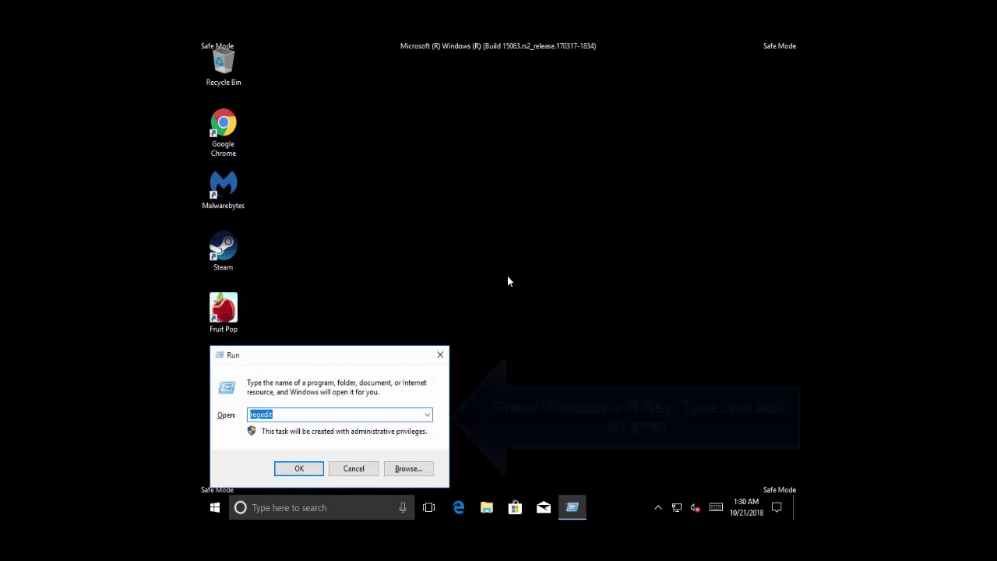
text(cmd)
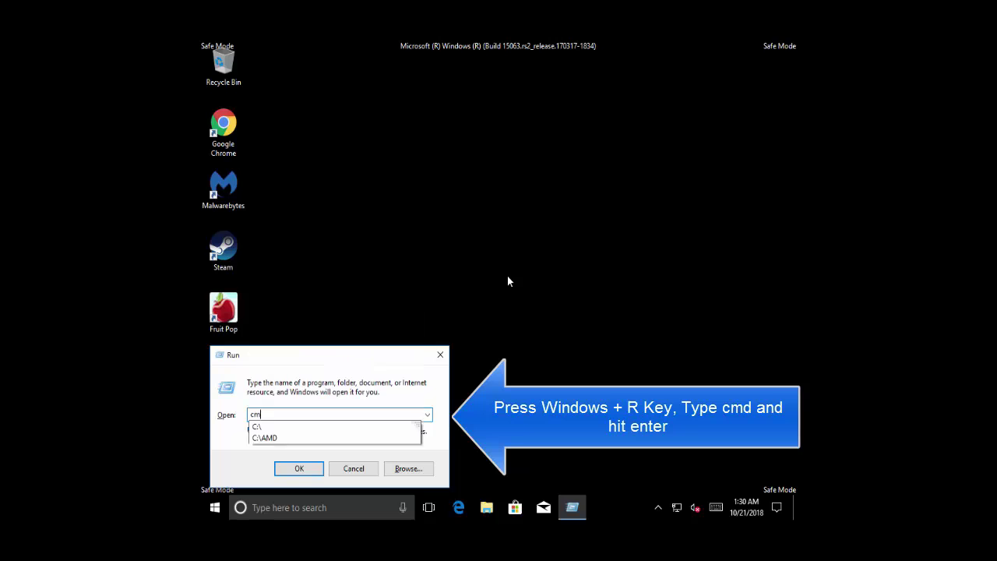
key(Return)
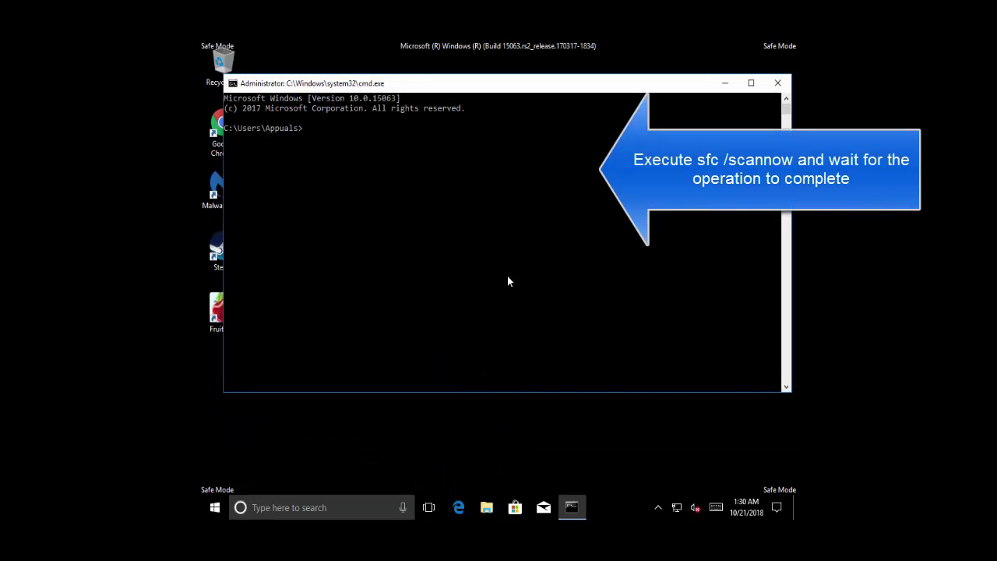
text(sfc /scannow)
key(Return)
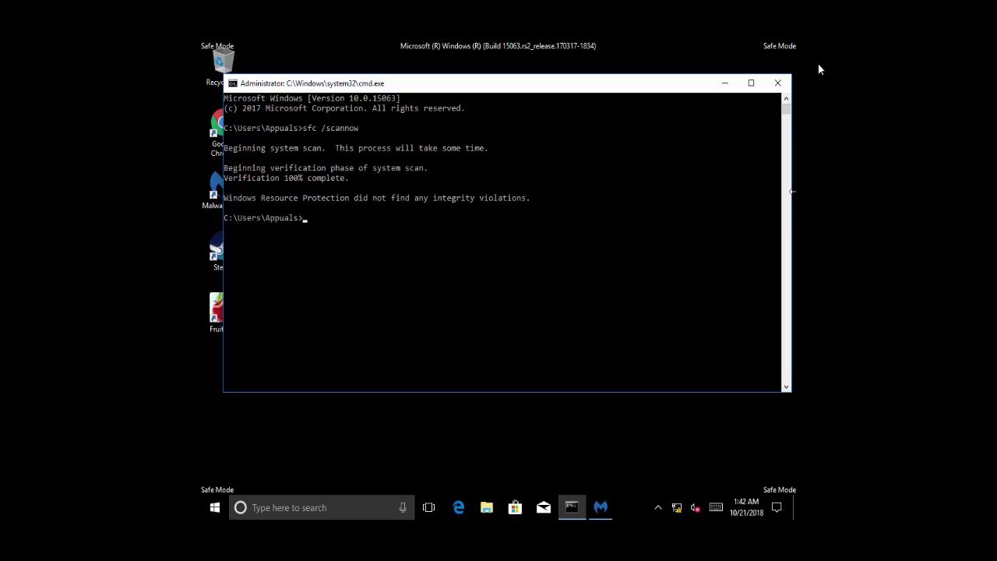
click(777, 83)
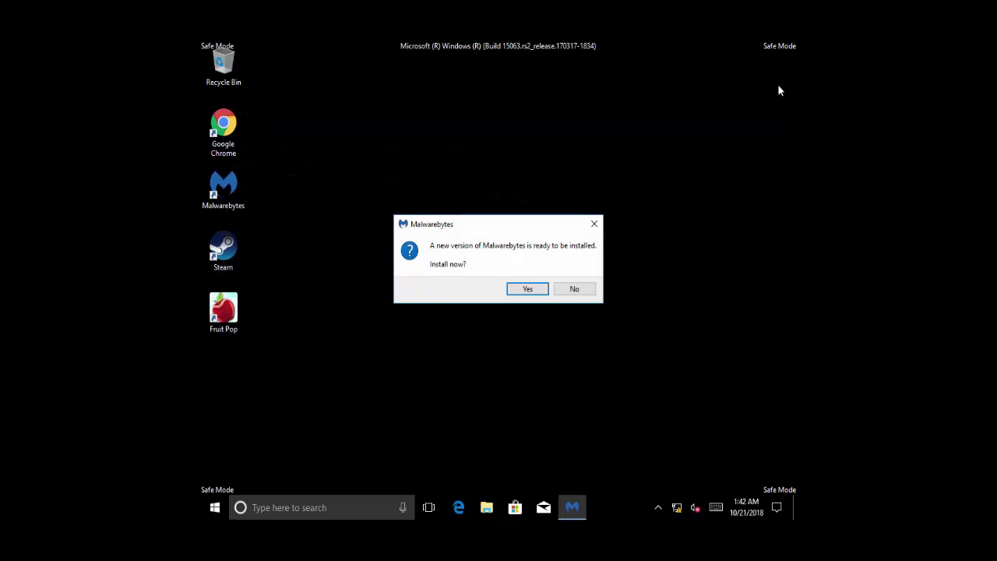
click(574, 289)
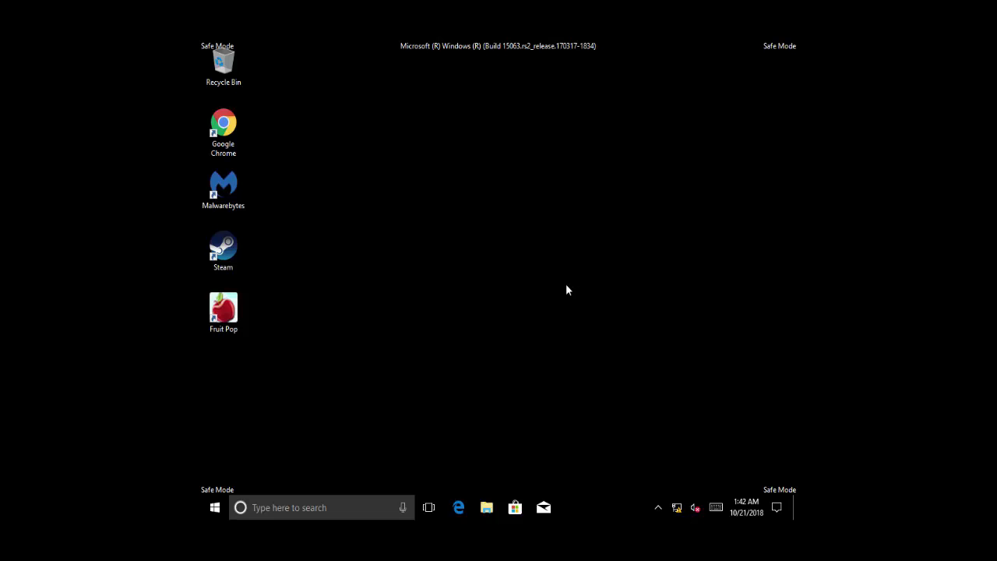
Search for system restore, view the advanced recovery tools in Recovery, and close the window
click(215, 508)
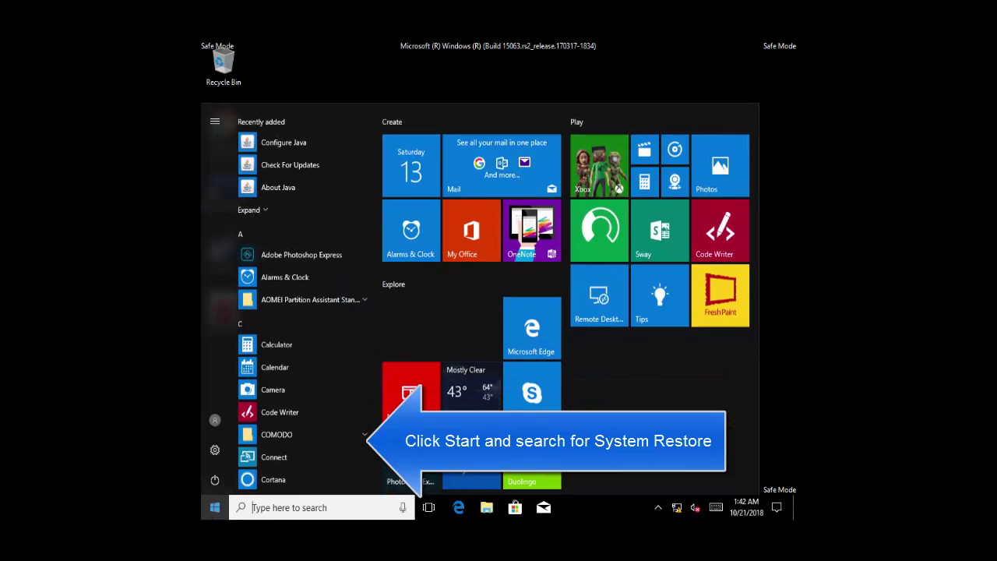
text(s)
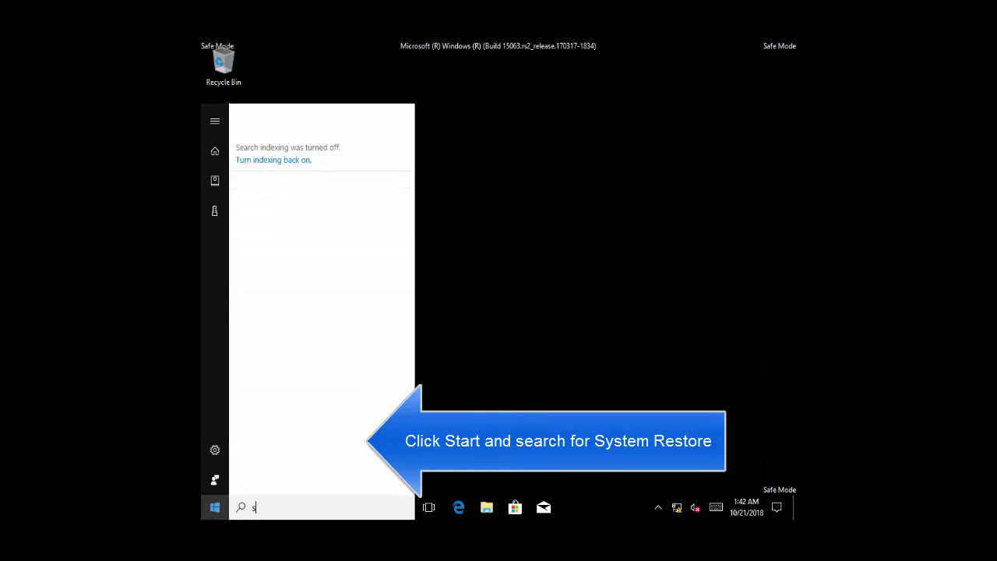
text(ystem restore)
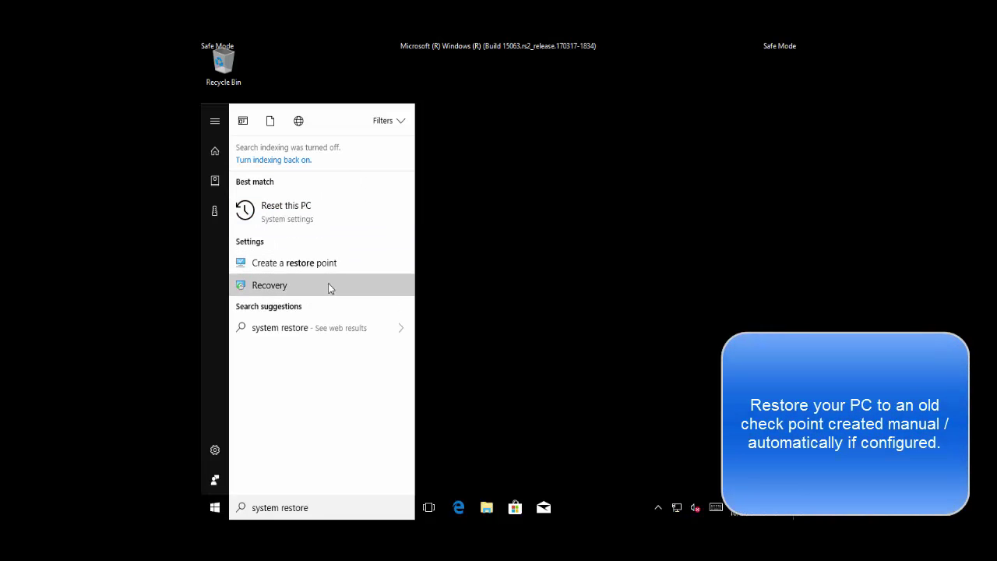
click(327, 283)
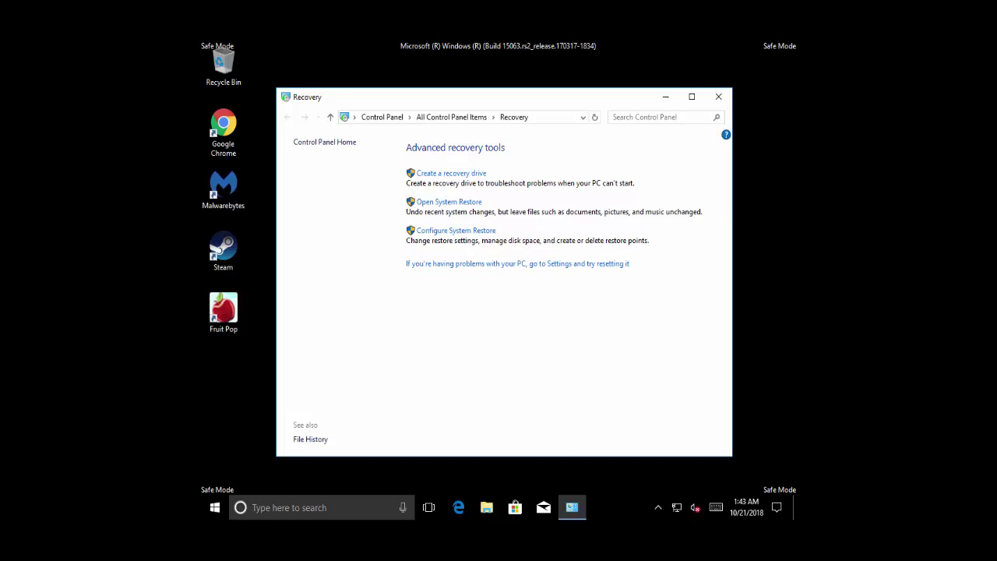
click(718, 97)
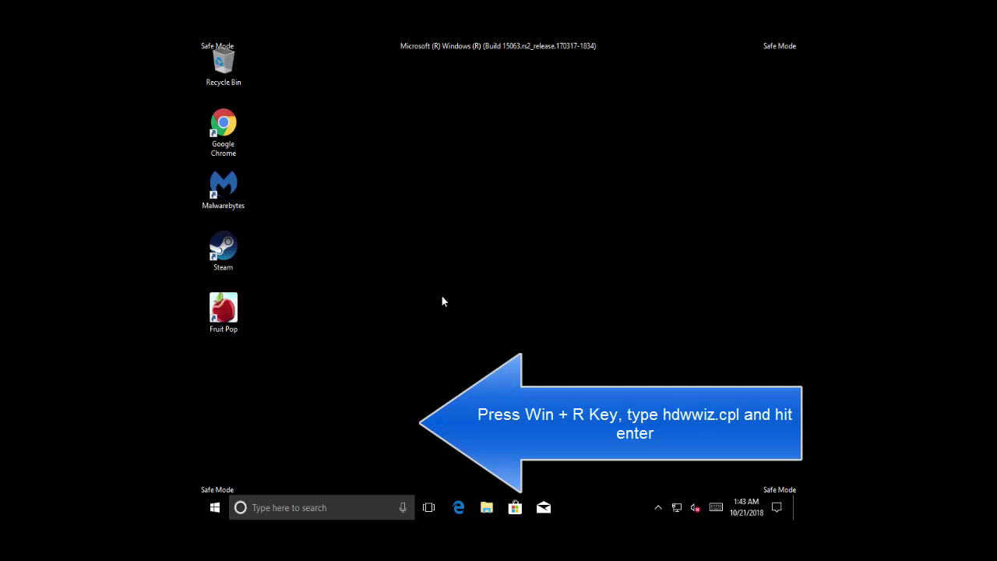
Open Device Manager by running hdwwiz.cpl
key(super+r)
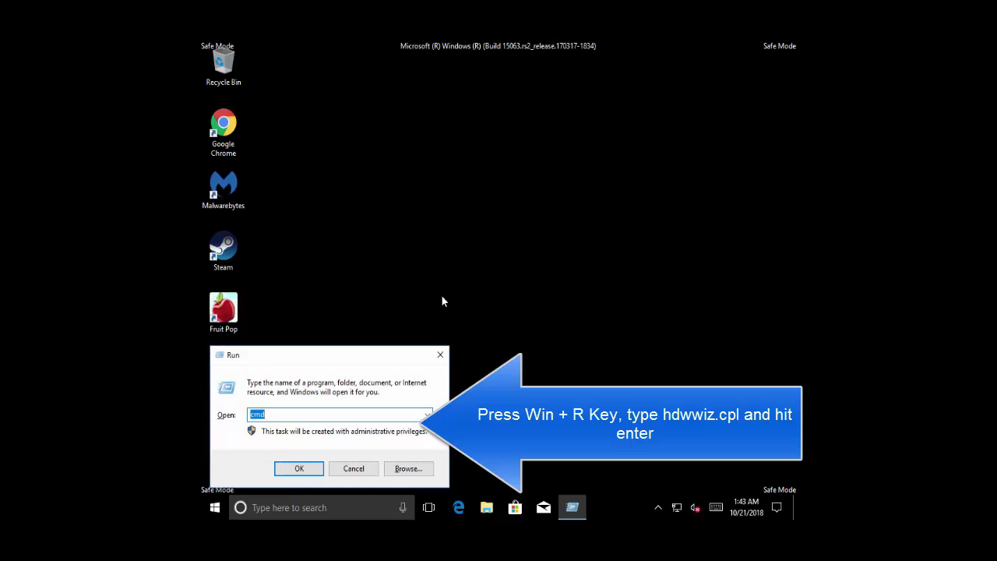
text(h)
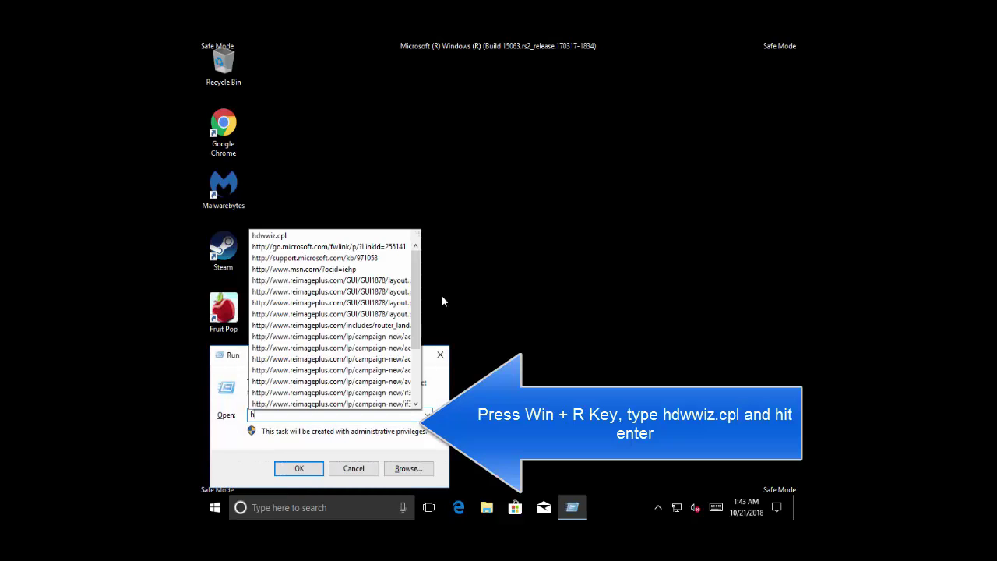
text(dwwiz)
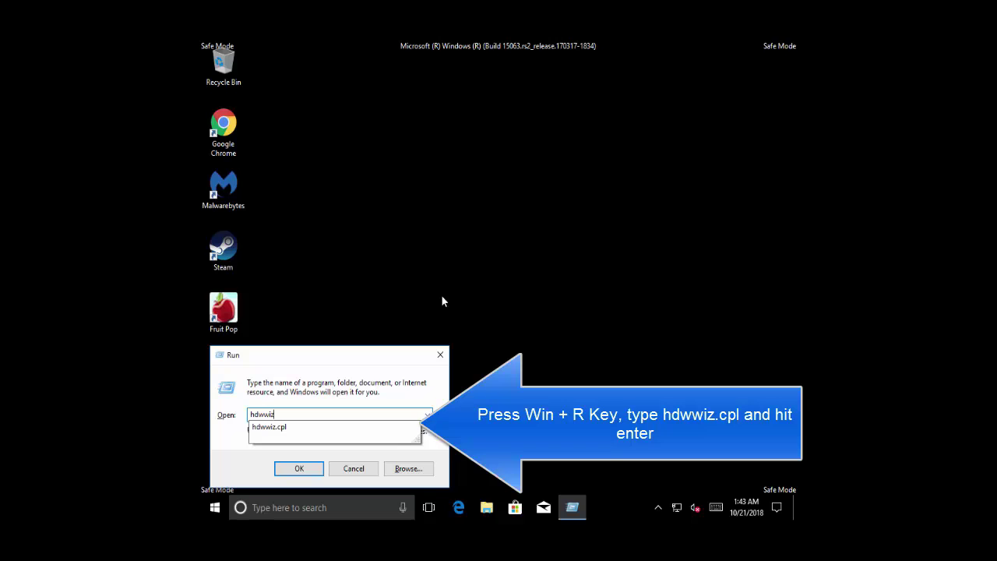
text(.c)
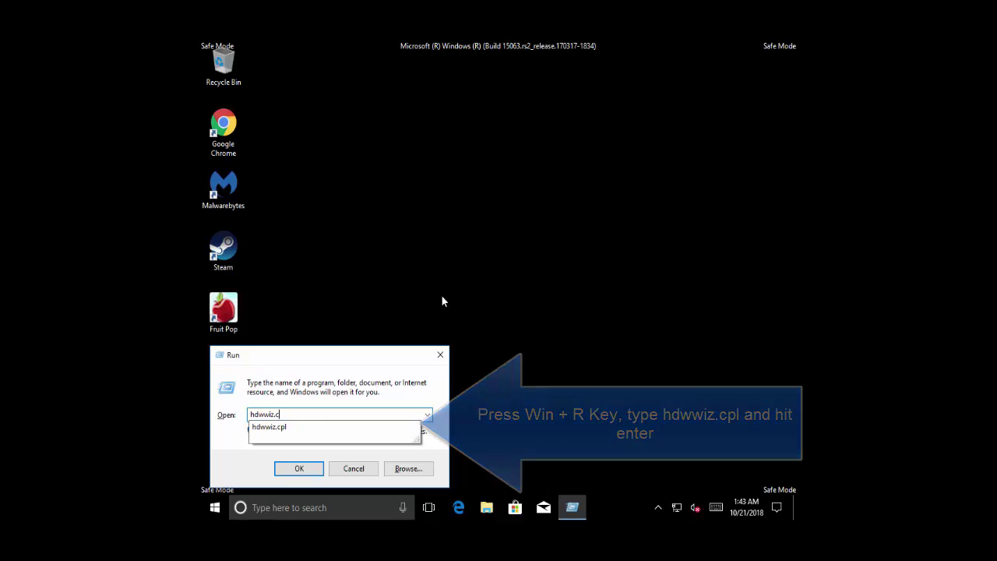
text(pl)
key(Return)
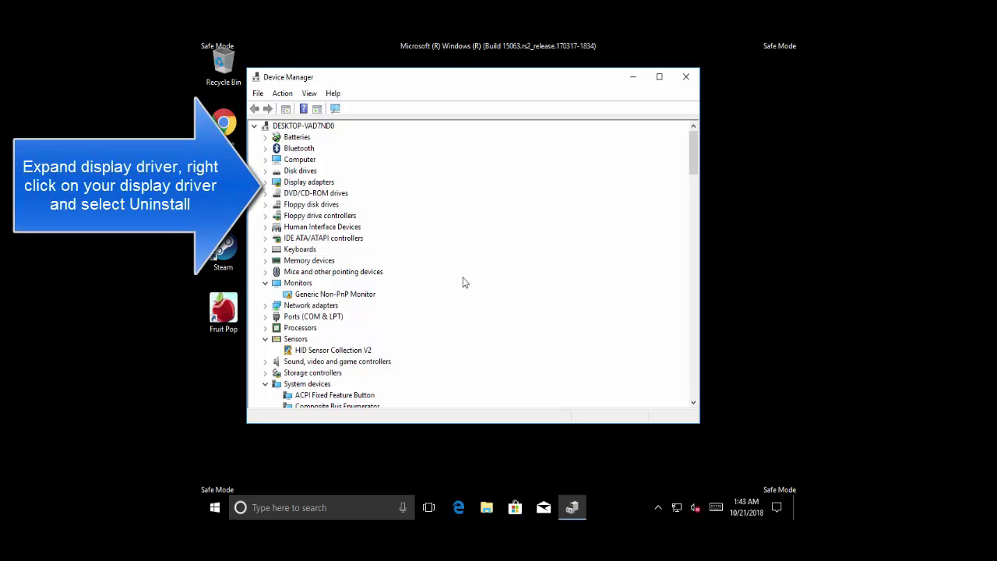
Uninstall the VMware SVGA 3D display adapter without deleting its driver software, and close Device Manager
double_click(325, 182)
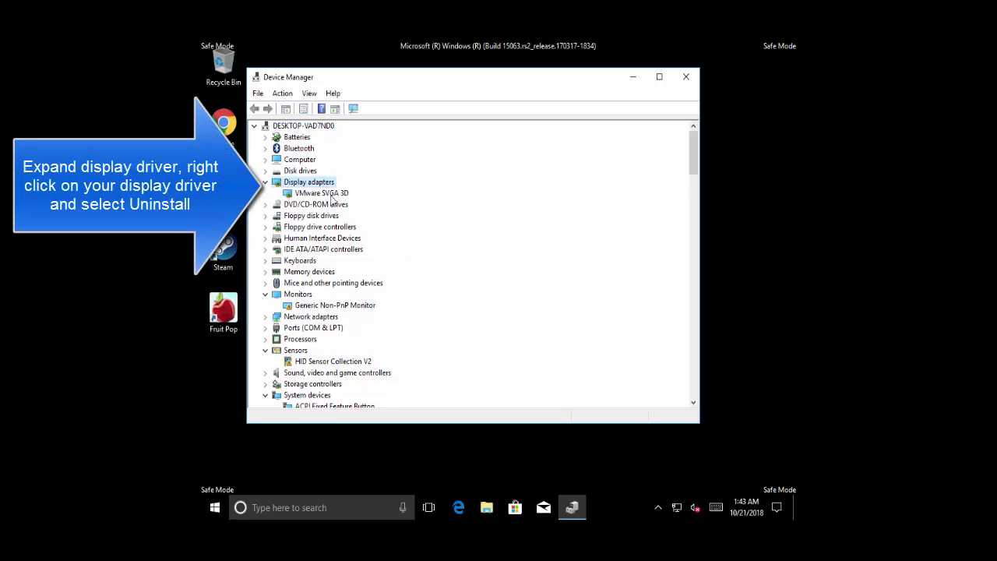
click(327, 193)
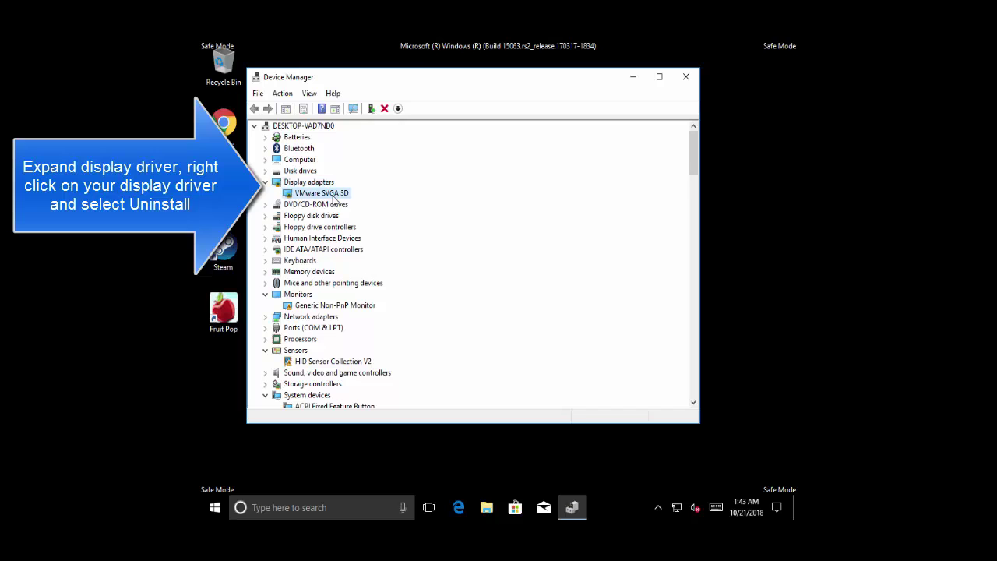
right_click(337, 199)
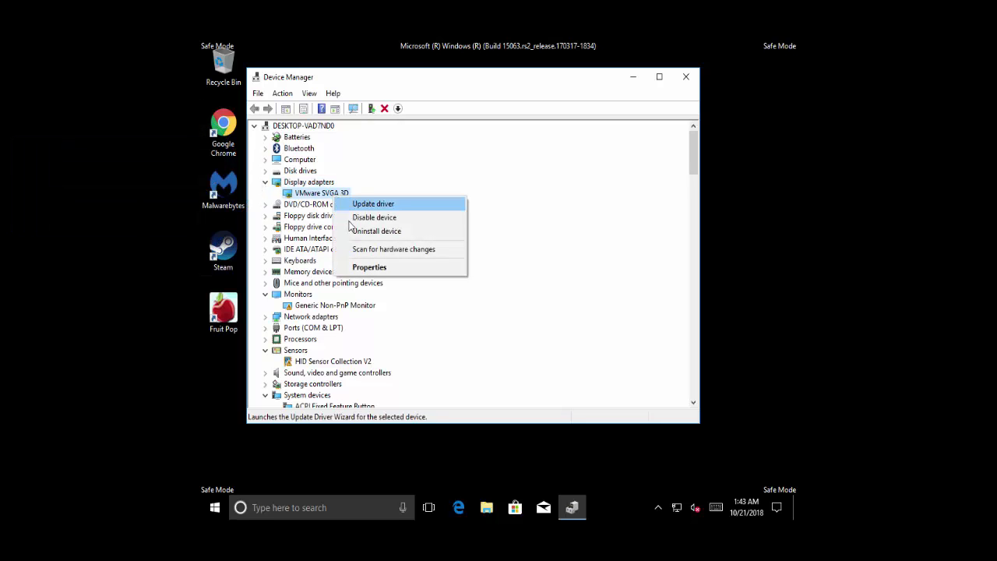
click(379, 231)
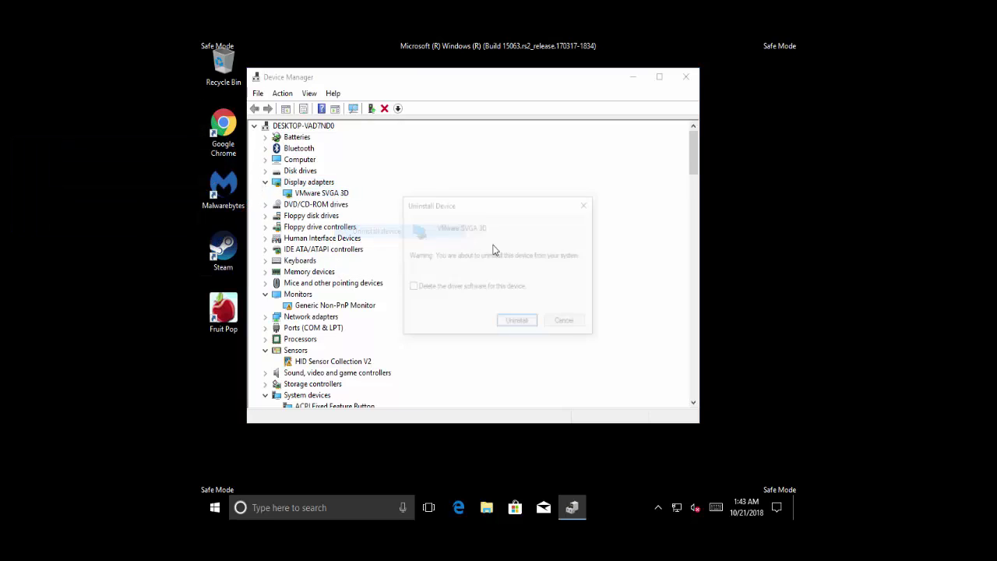
click(518, 322)
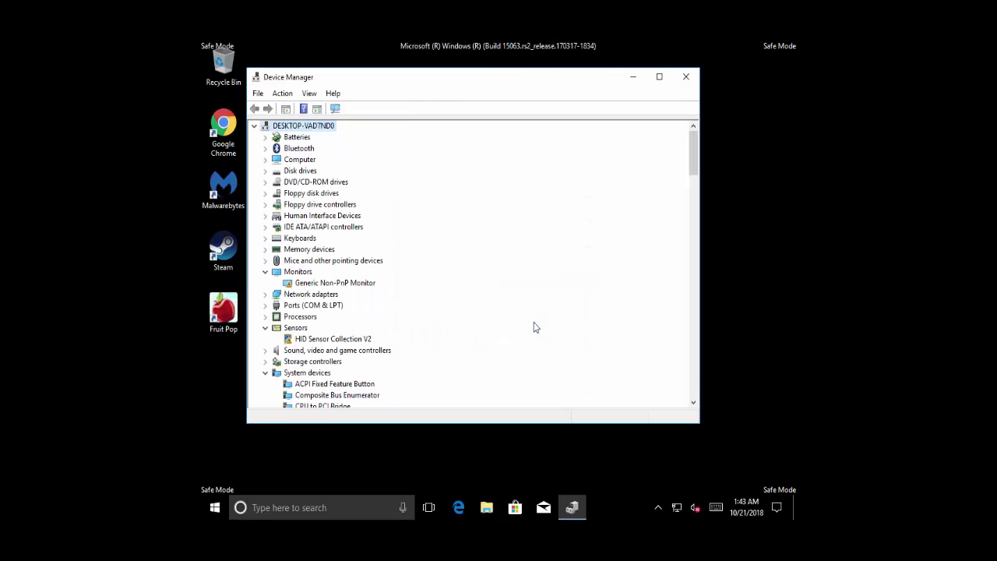
click(680, 78)
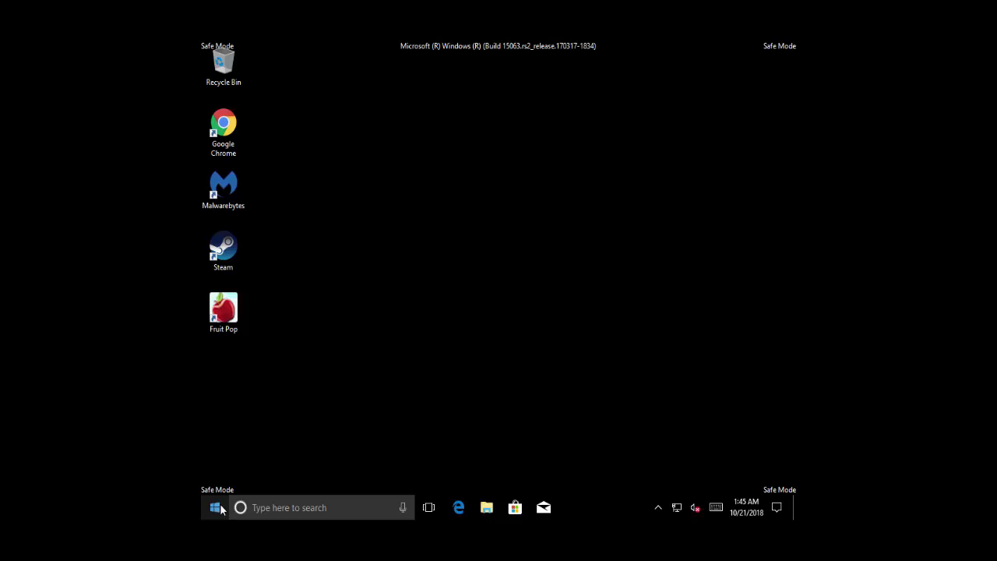
Restart the computer and skip the network boot attempt
right_click(221, 508)
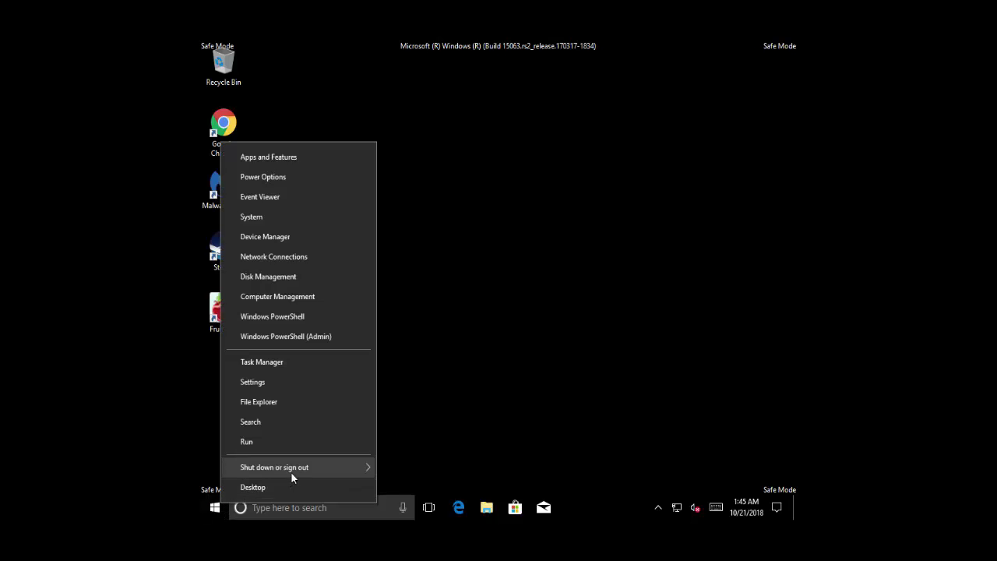
mouse_move(304, 465)
click(407, 464)
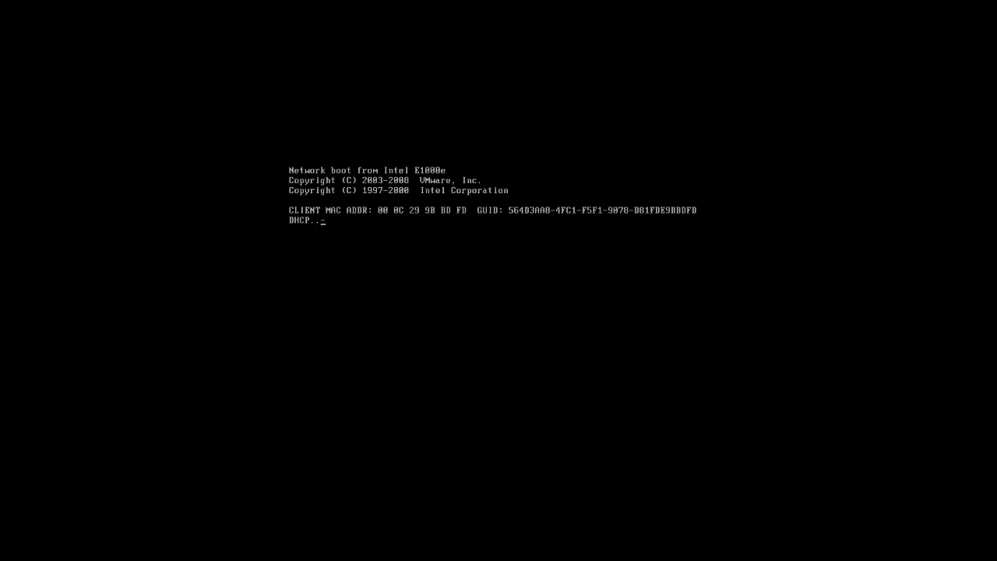
key(Escape)
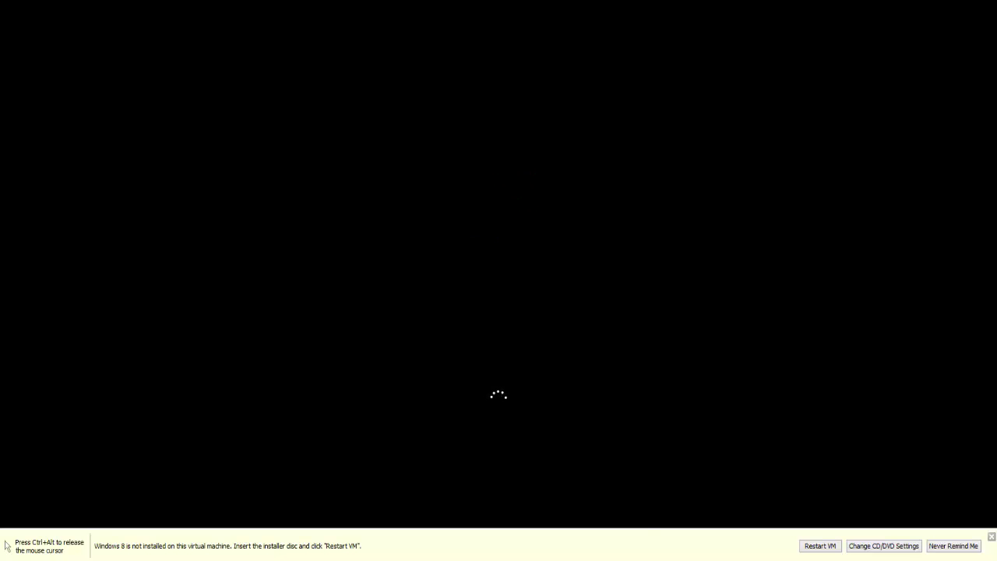
Open the Command Prompt from the advanced troubleshooting options and choose the listed account to continue
key(ctrl+alt)
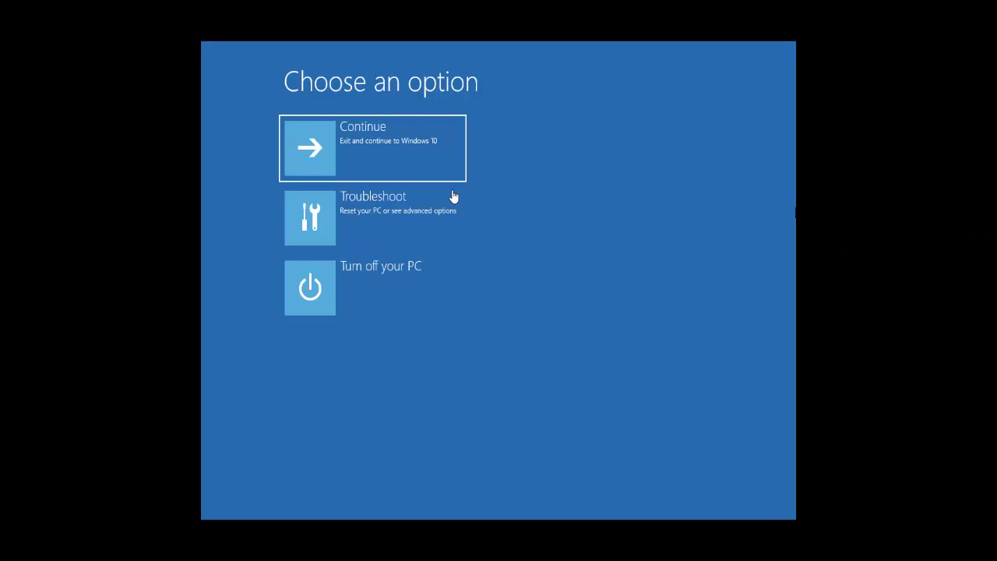
click(404, 218)
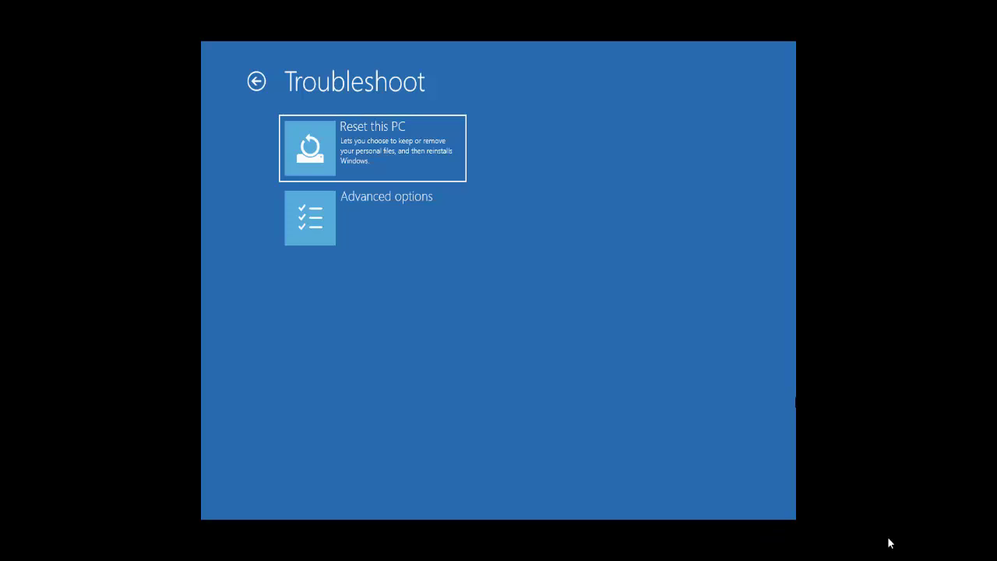
click(378, 207)
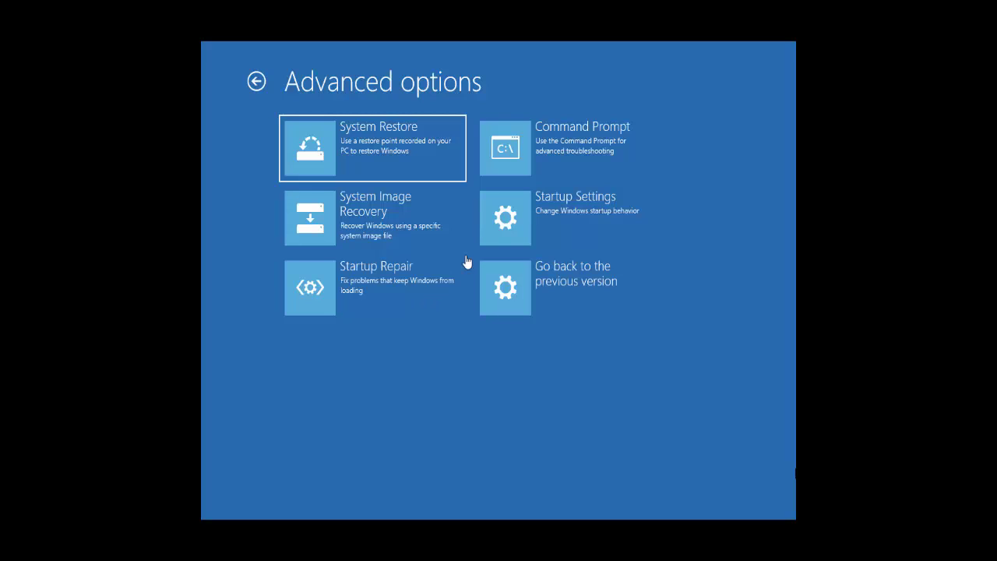
click(588, 148)
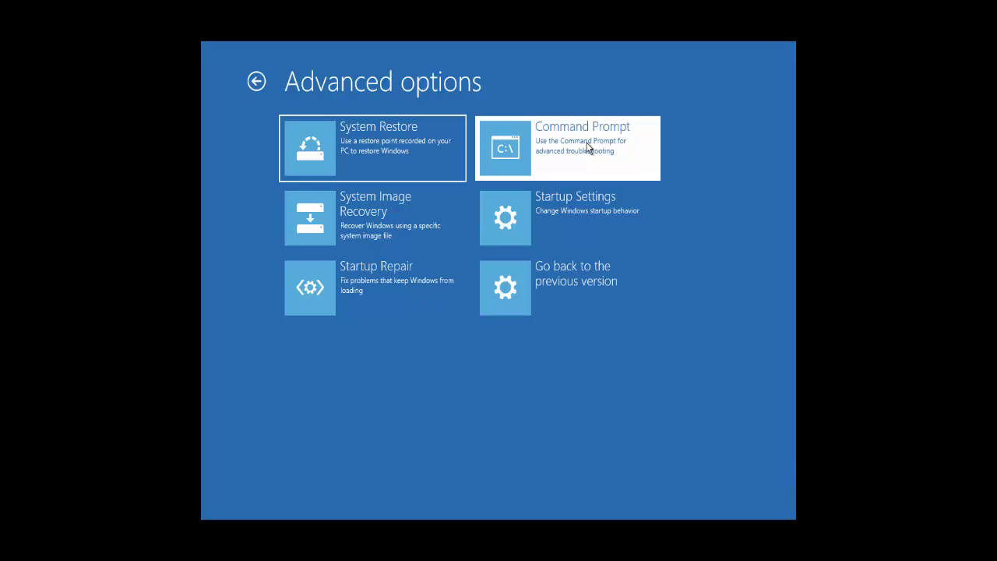
click(587, 144)
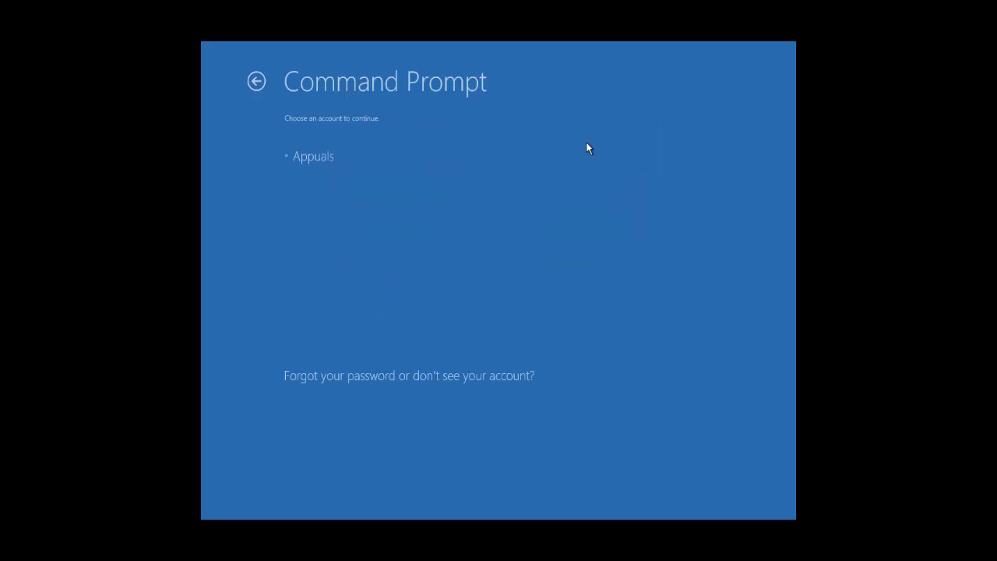
click(347, 160)
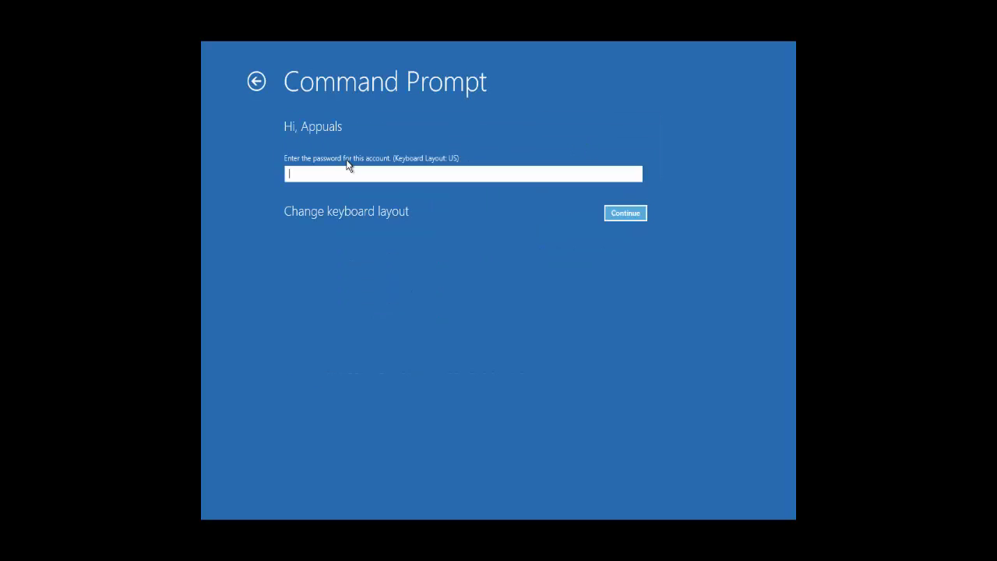
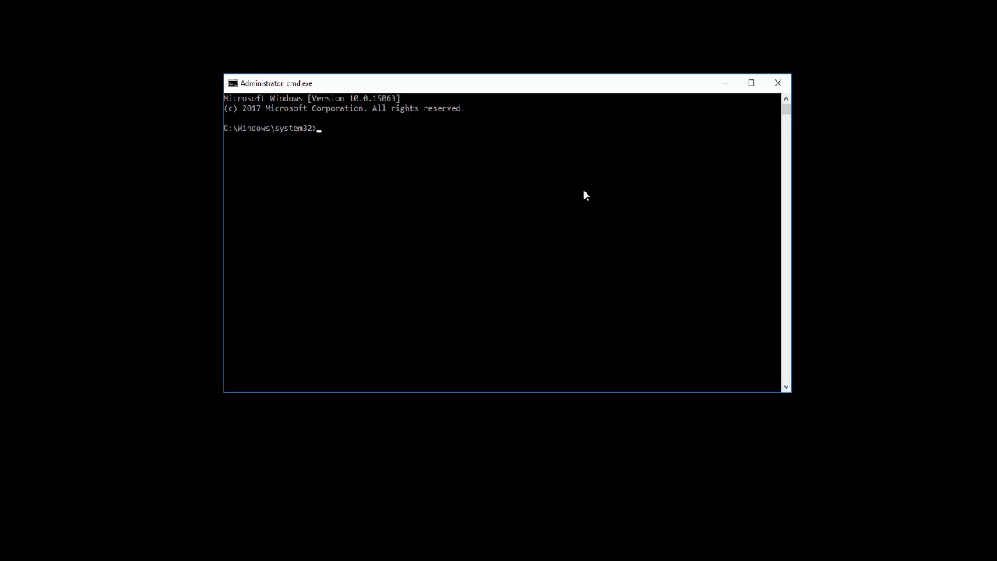
Change to the config folder and list its contents with dir /o /p
text(cd config)
key(Return)
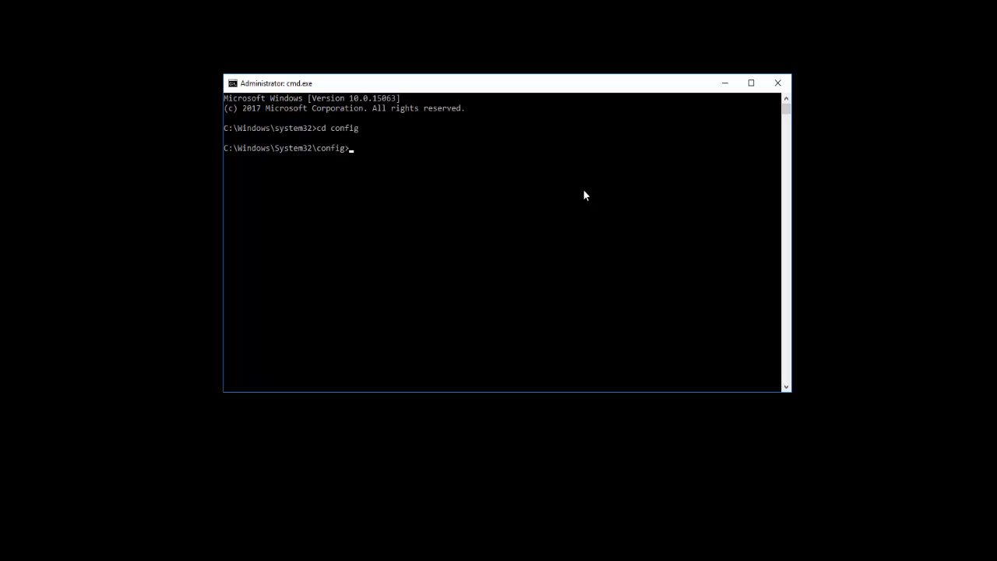
text(dir /o /p)
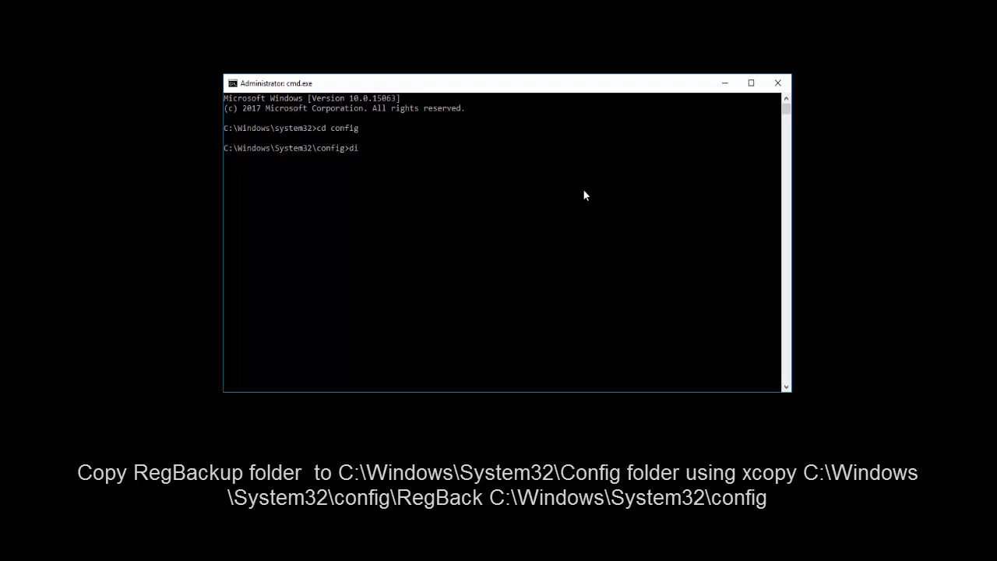
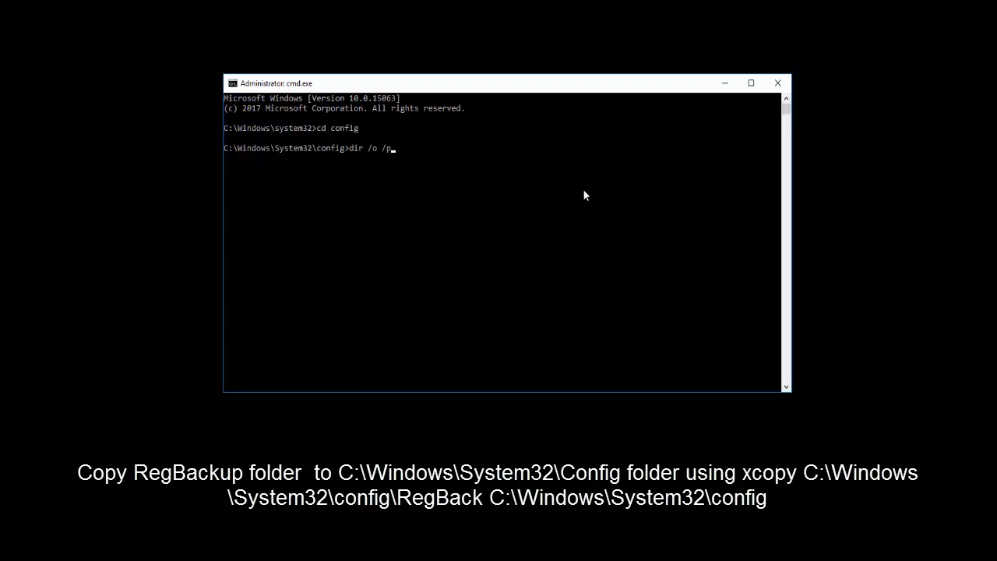
key(Return)
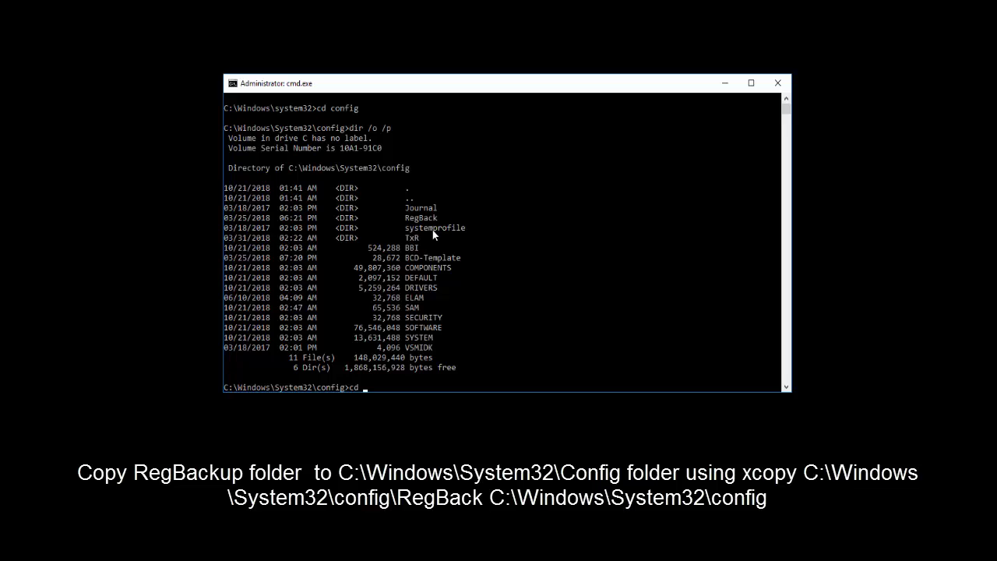
Change to the RegBack folder and list its files with dir
text(Regback)
key(Return)
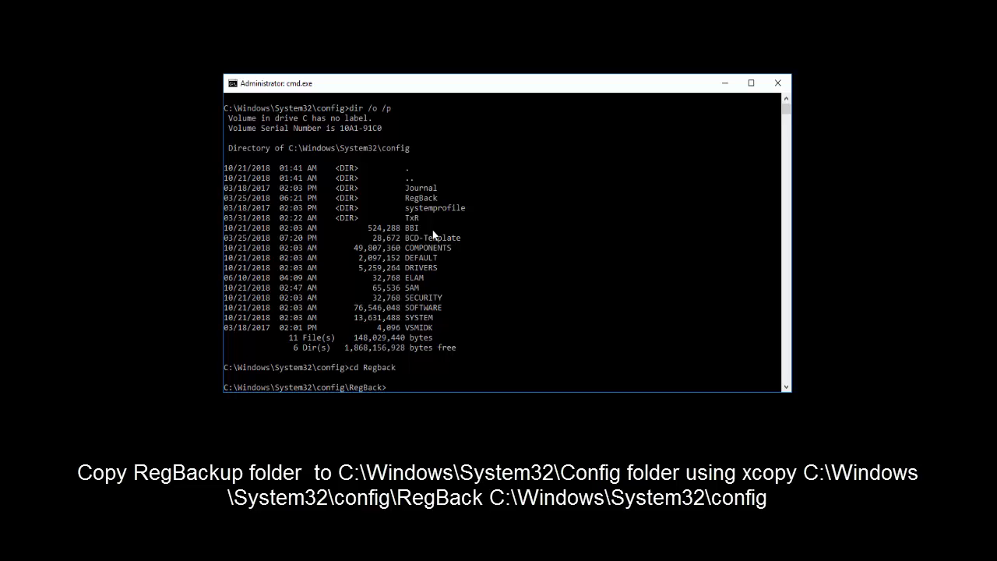
text(dir)
key(Return)
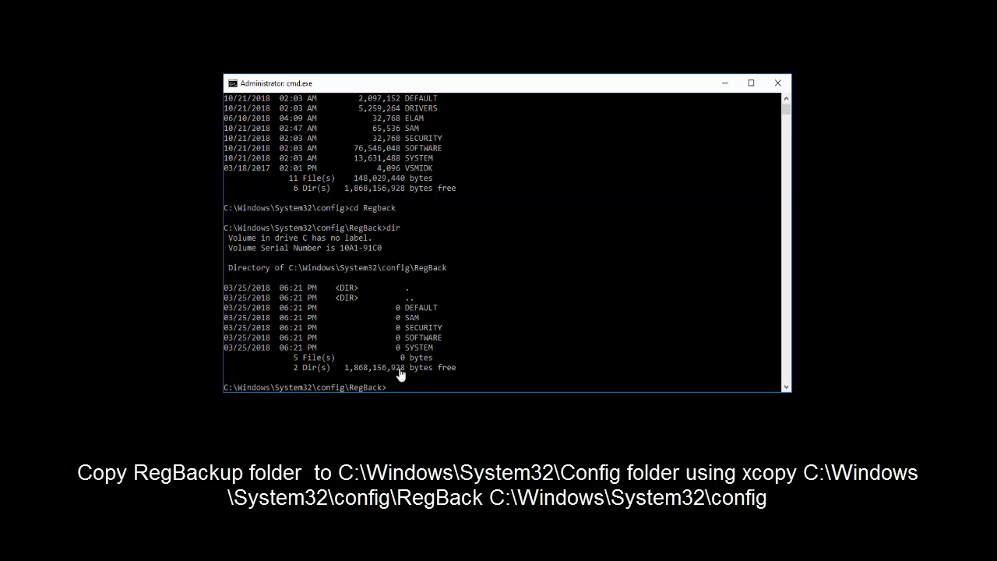
Try to copy the registry backup with xcopy cd c:\Windows\System32\config\RegBack C:\Windows\System32\config
text(x)
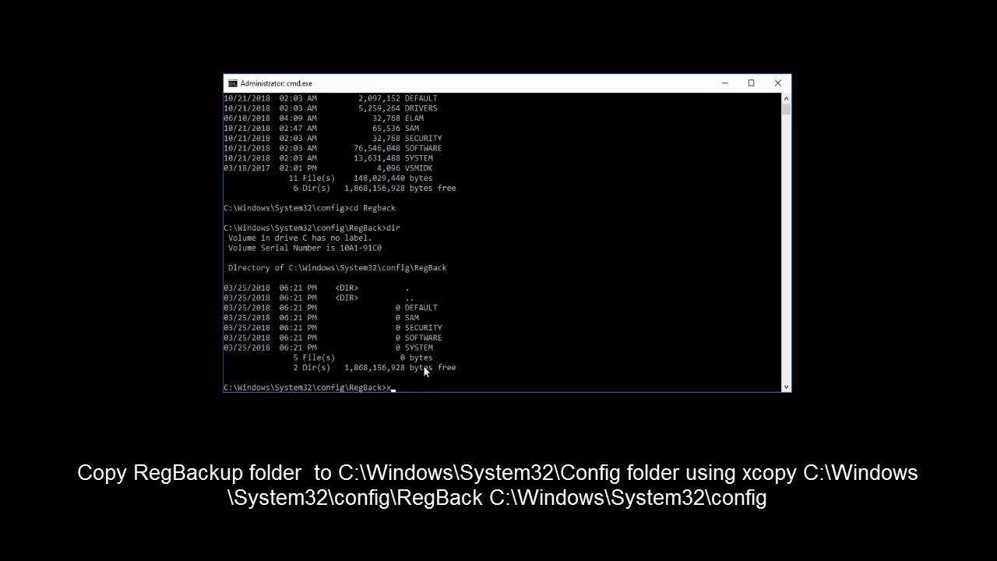
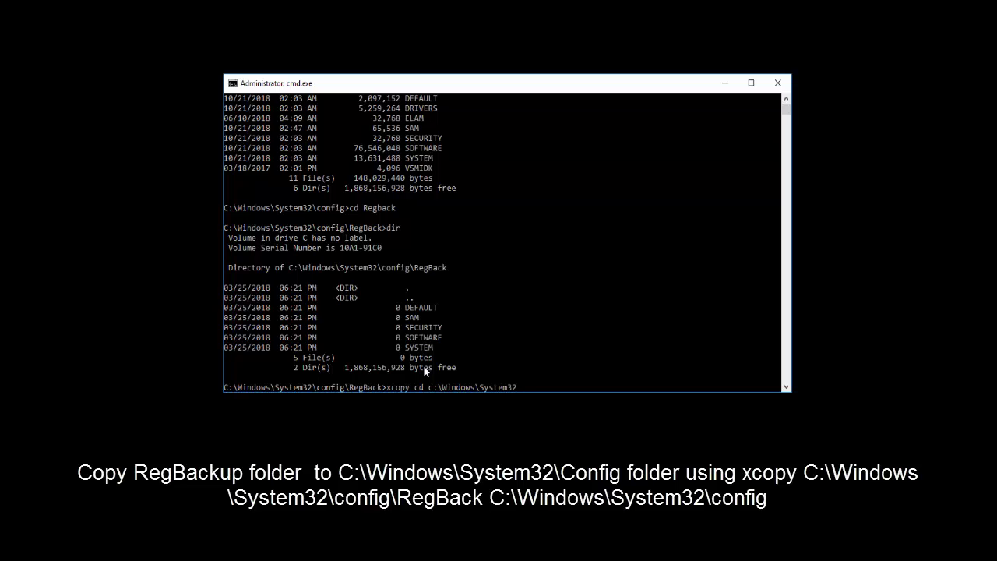
text(\Regba)
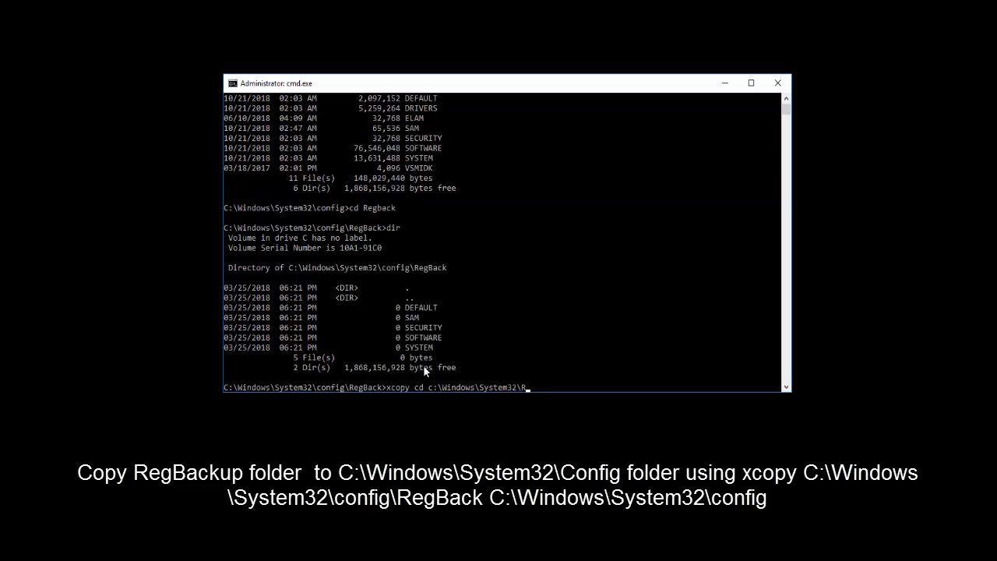
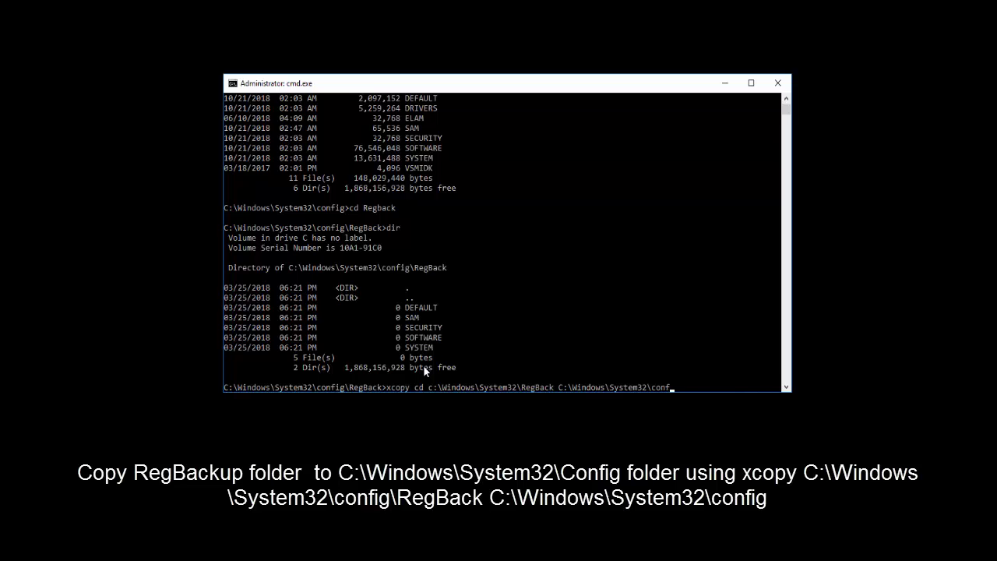
text(ig)
key(Return)
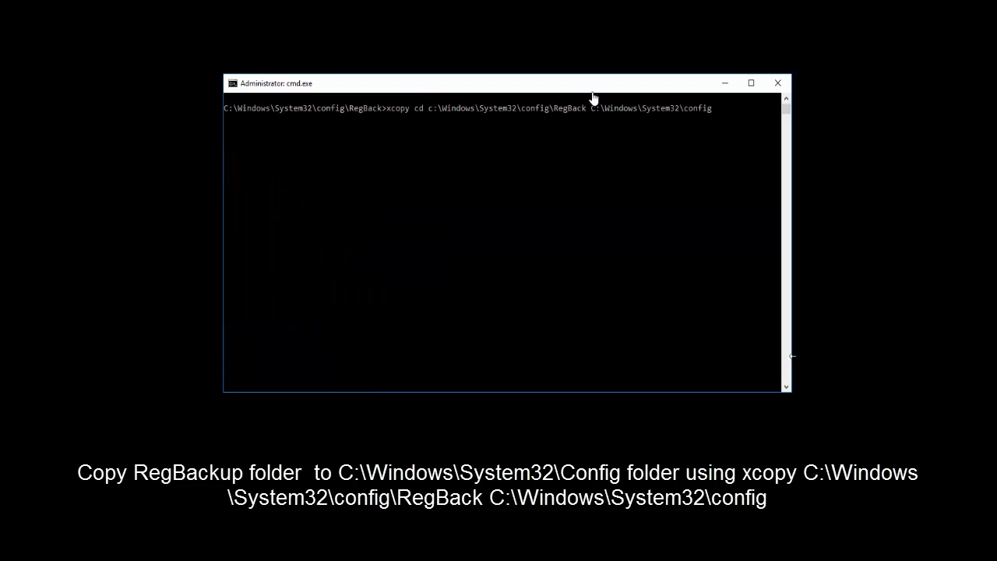
click(721, 110)
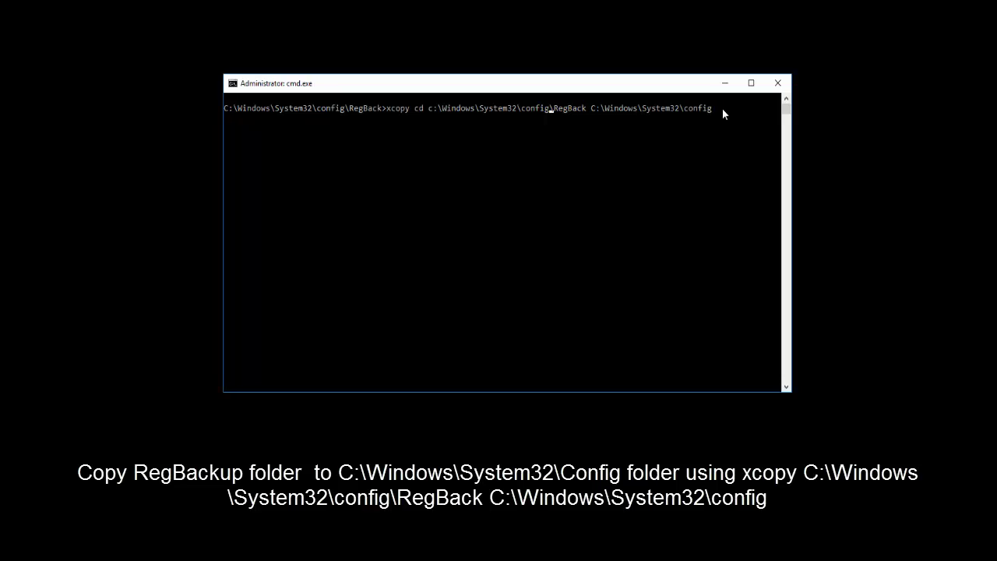
key(Return)
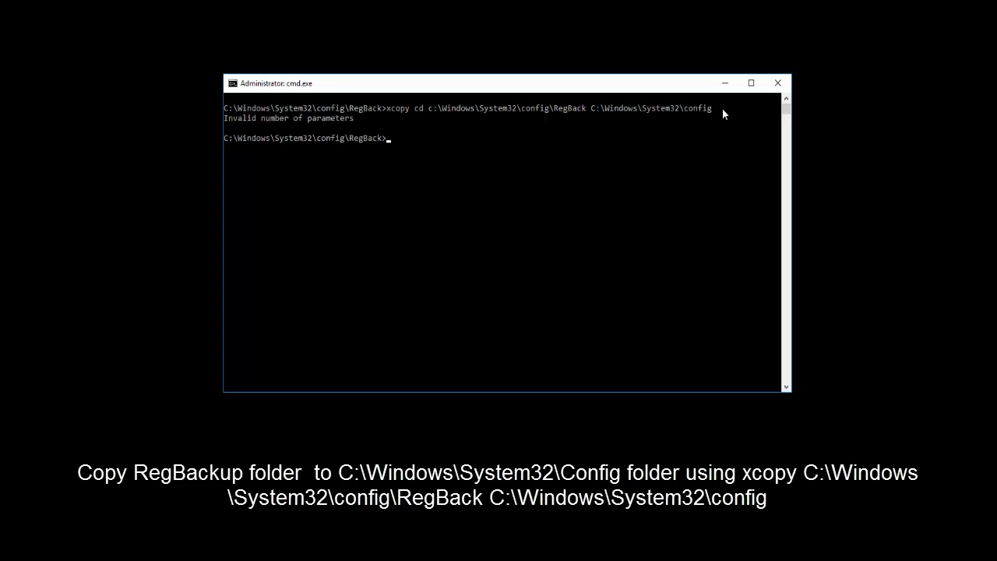
Remove the stray cd, run xcopy c:\Windows\System32\config\RegBack C:\Windows\System32\config, and agree to overwrite the DEFAULT file
key(Up)
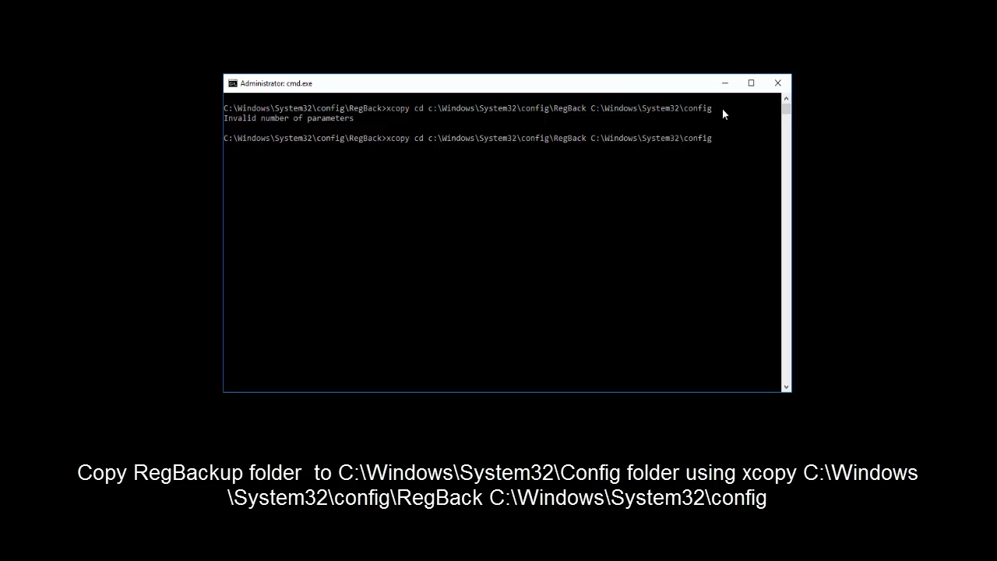
key(ctrl+Left)
key(ctrl+Left)
key(ctrl+Left)
key(Delete)
key(Delete)
key(Delete)
key(Return)
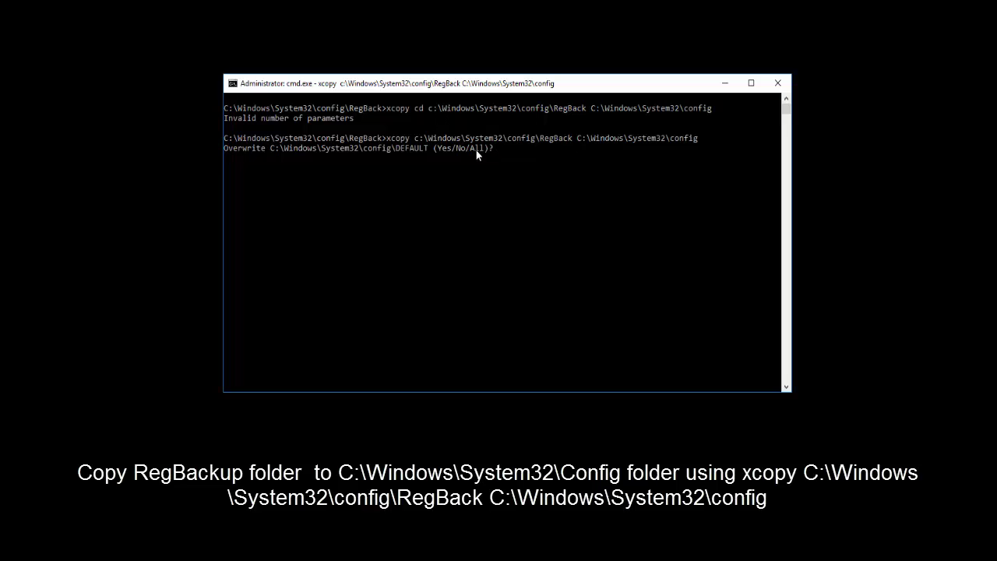
text(Y)
key(Return)
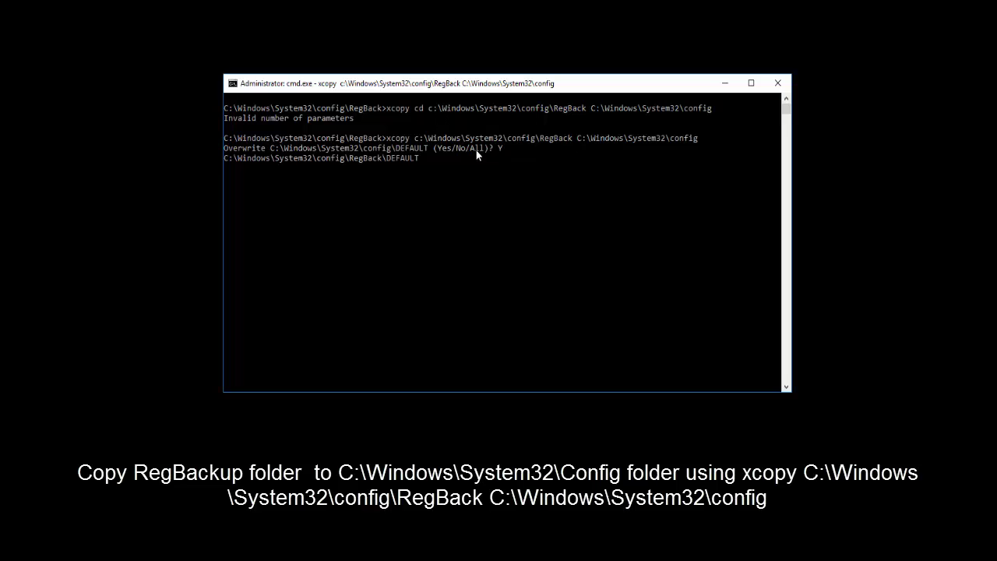